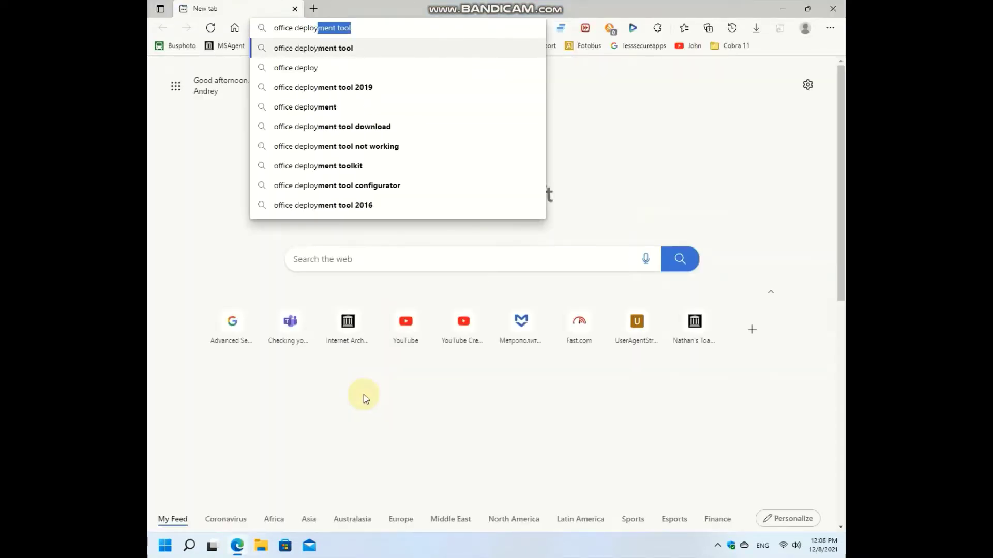
- Search Bing for 'office deployment tool' and open Microsoft's Office Deployment Tool download page
{"action": "type", "text": "ment tool"}
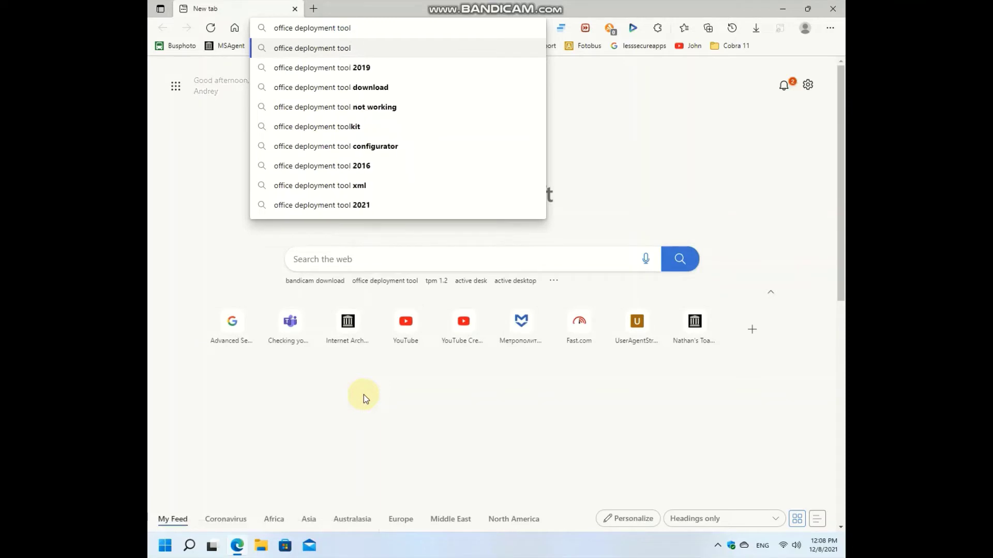
{"action": "key", "text": "Return"}
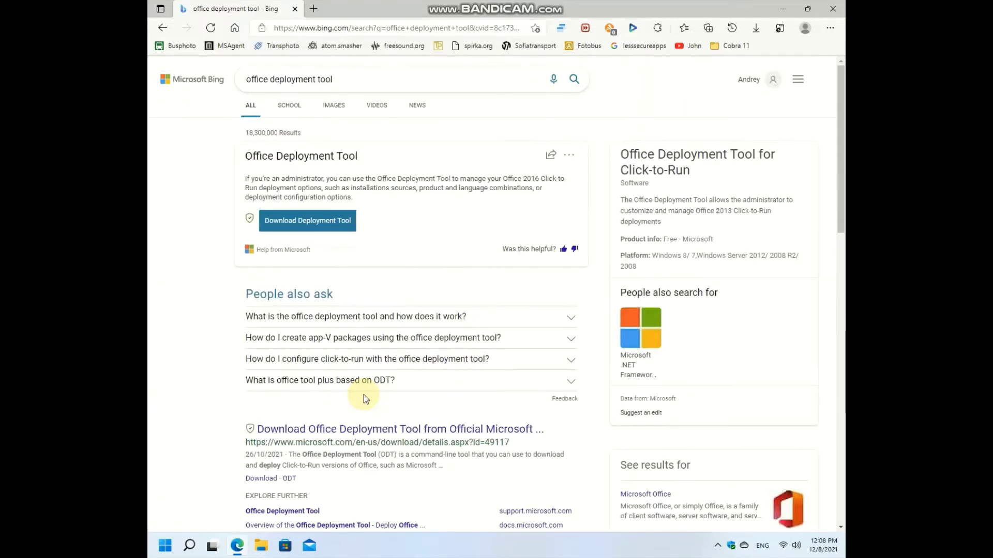
{"action": "left_click", "coordinate": [340, 228]}
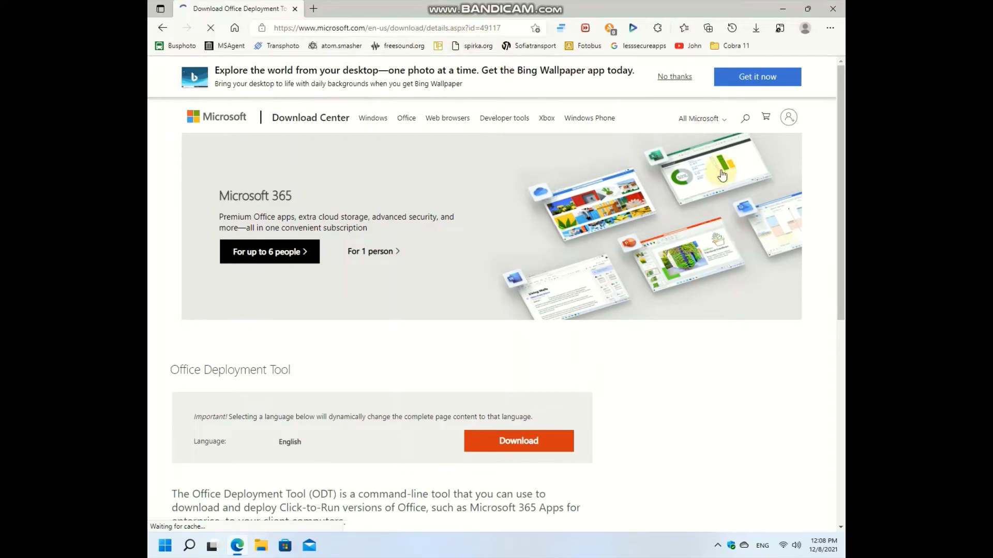
- Check the tool's Details and System Requirements sections on the download page
{"action": "scroll", "coordinate": [317, 391], "scroll_direction": "down", "scroll_amount": 5}
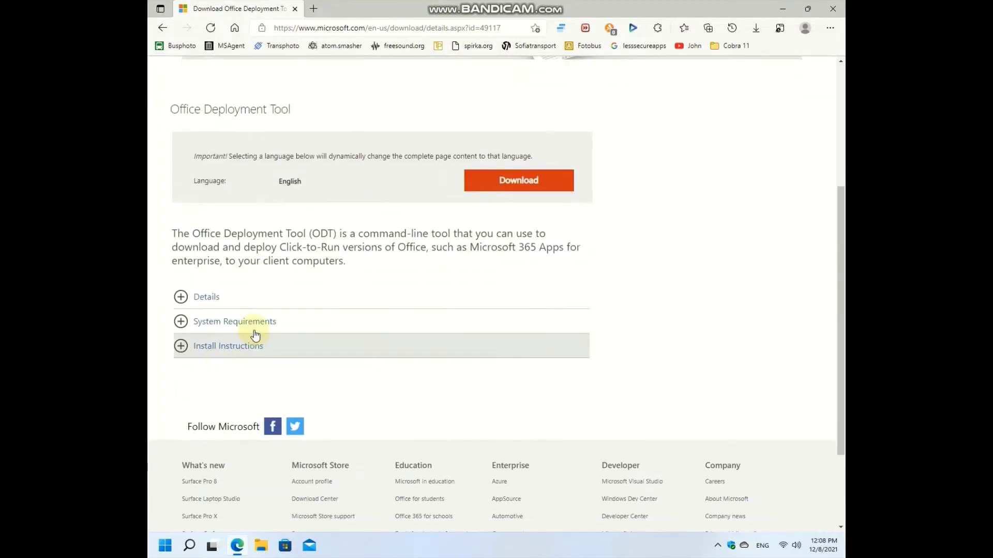
{"action": "left_click", "coordinate": [239, 294]}
{"action": "left_click", "coordinate": [239, 294]}
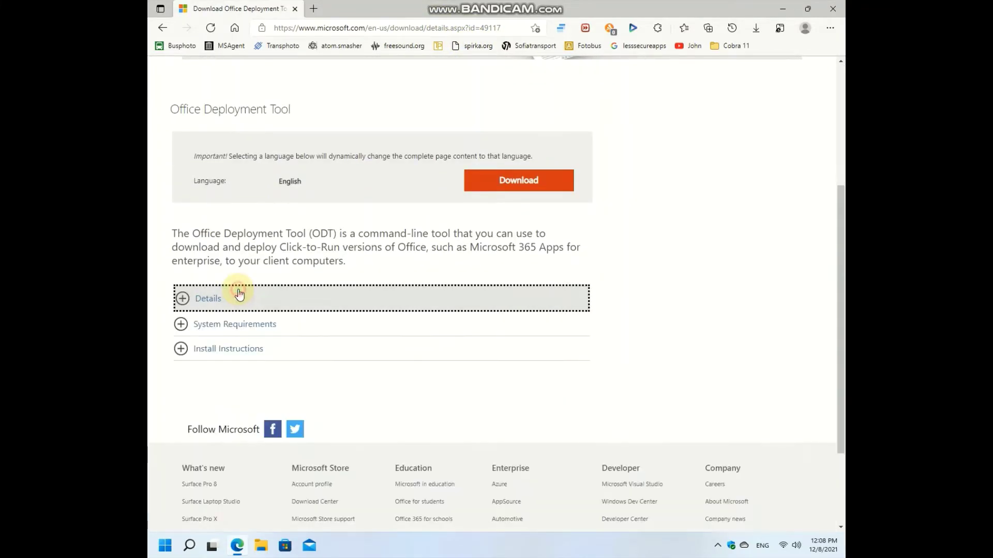
{"action": "left_click", "coordinate": [217, 326]}
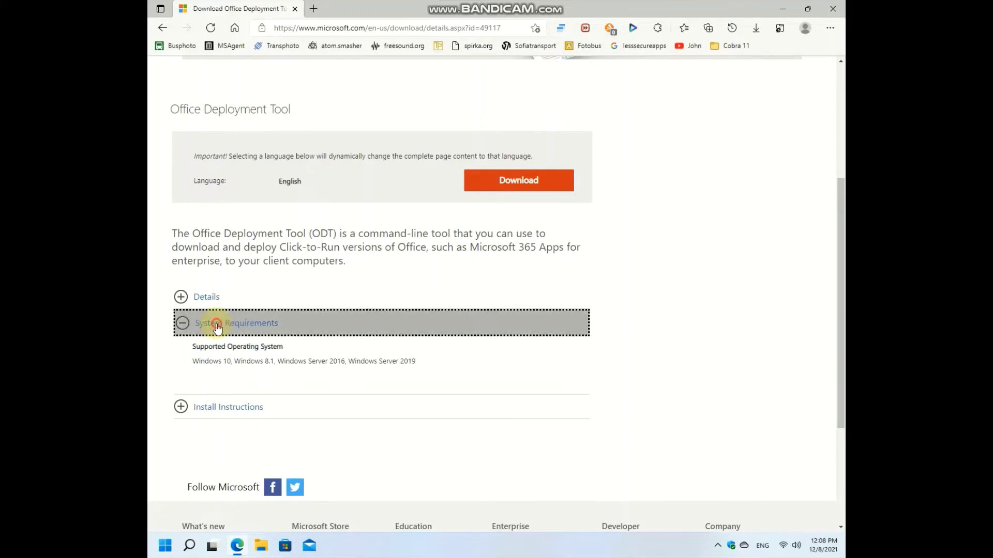
{"action": "left_click", "coordinate": [217, 326]}
{"action": "scroll", "coordinate": [307, 237], "scroll_direction": "up", "scroll_amount": 3}
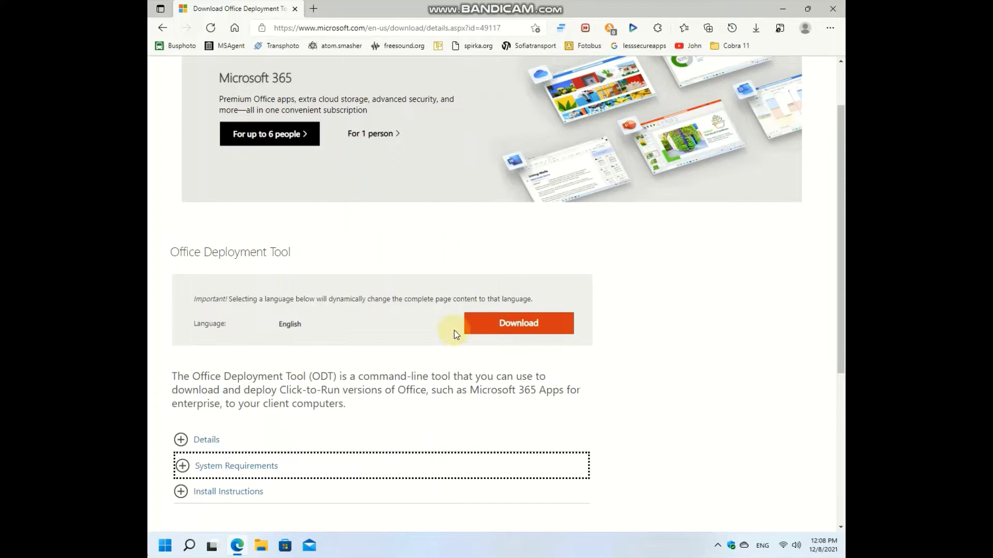
- Start the Office Deployment Tool download, dismiss the Downloads prompt, and close Edge
{"action": "left_click", "coordinate": [473, 323]}
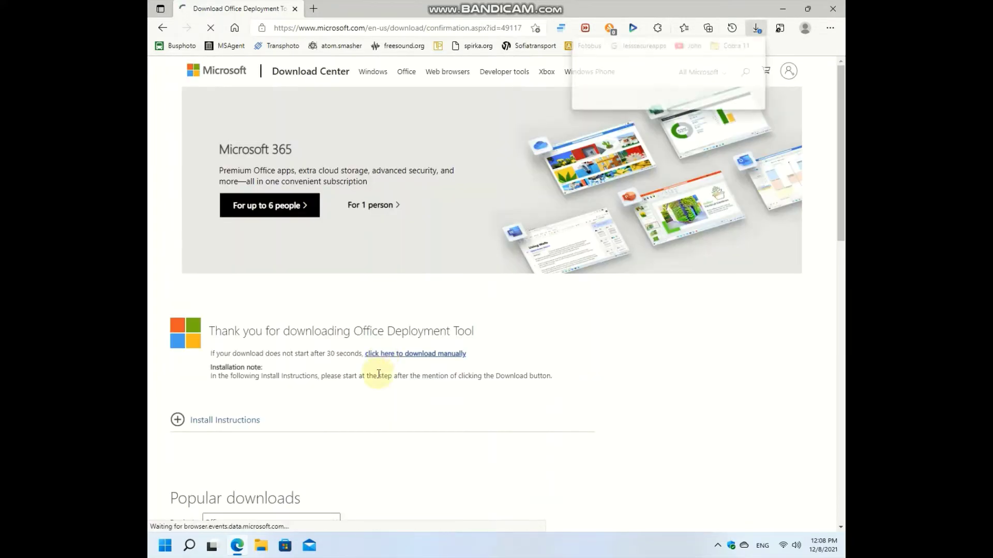
{"action": "scroll", "coordinate": [436, 242], "scroll_direction": "down", "scroll_amount": 2}
{"action": "scroll", "coordinate": [435, 238], "scroll_direction": "up", "scroll_amount": 2}
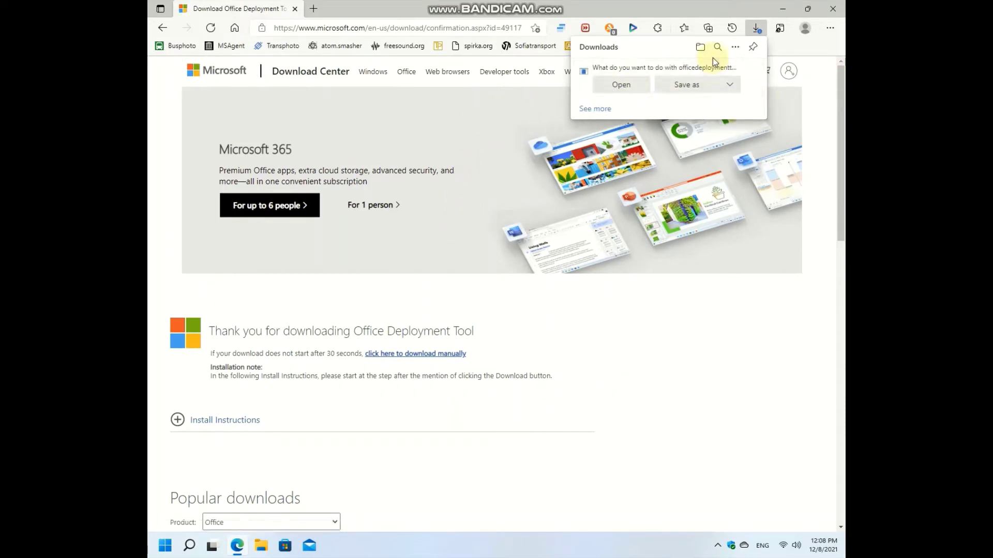
{"action": "left_click", "coordinate": [753, 72]}
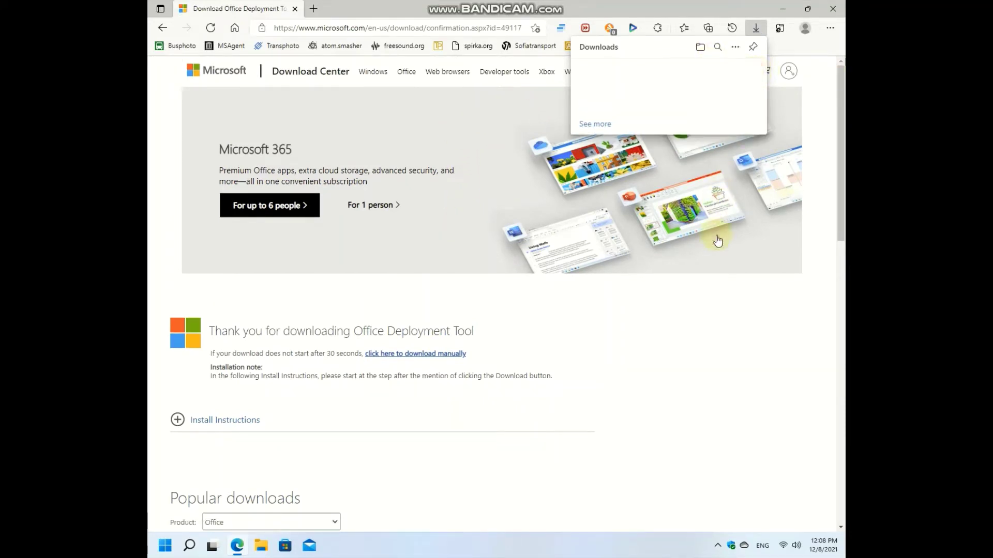
{"action": "left_click", "coordinate": [832, 8]}
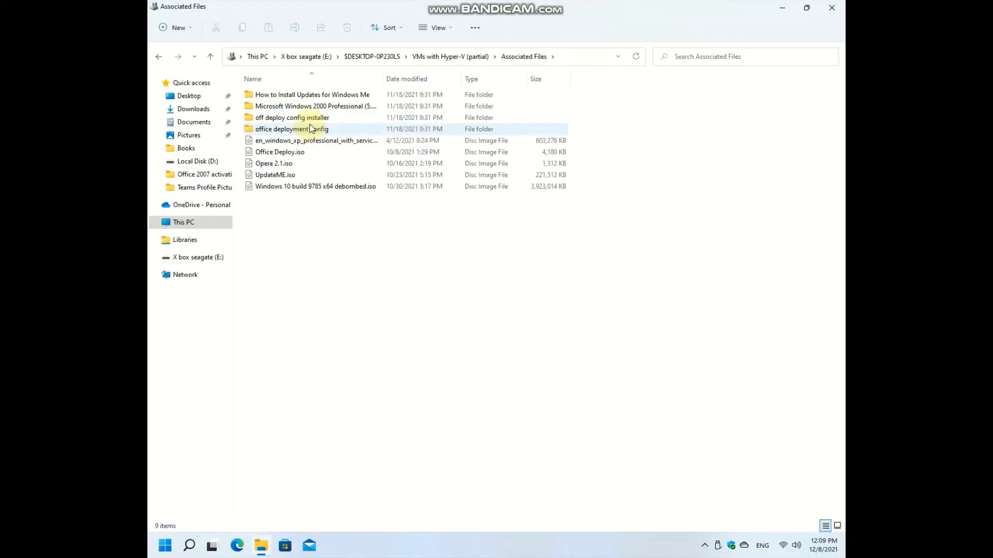
- Open 'off deploy config installer', then go to 'office deployment config' via the Associated Files breadcrumb
{"action": "left_click", "coordinate": [310, 119]}
{"action": "double_click", "coordinate": [311, 119]}
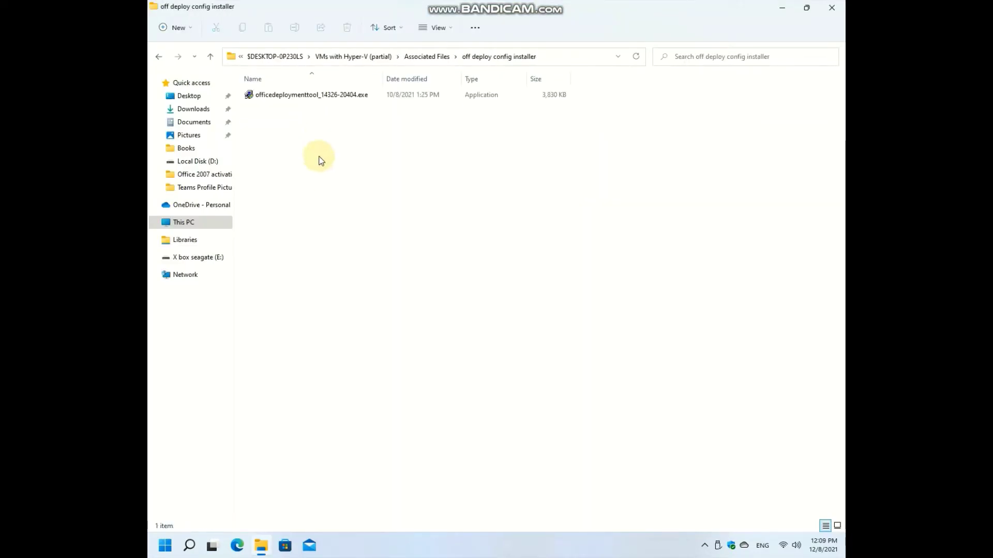
{"action": "left_click_drag", "start_coordinate": [322, 120], "coordinate": [339, 149]}
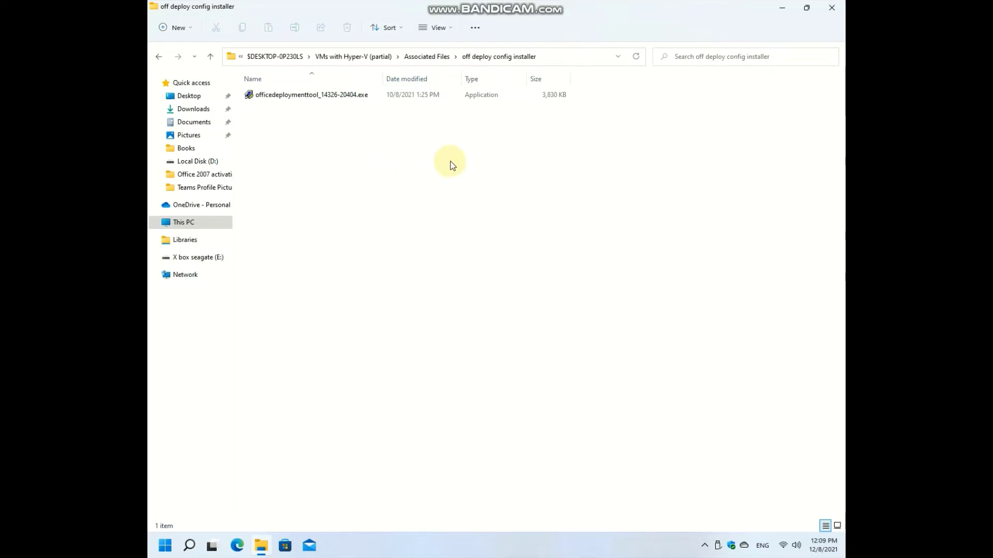
{"action": "left_click", "coordinate": [455, 59]}
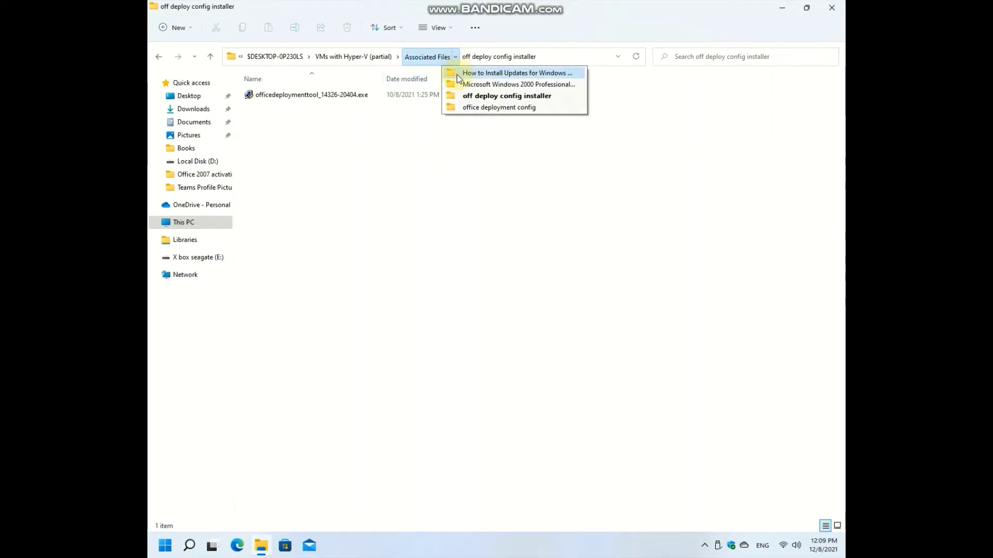
{"action": "left_click", "coordinate": [474, 108]}
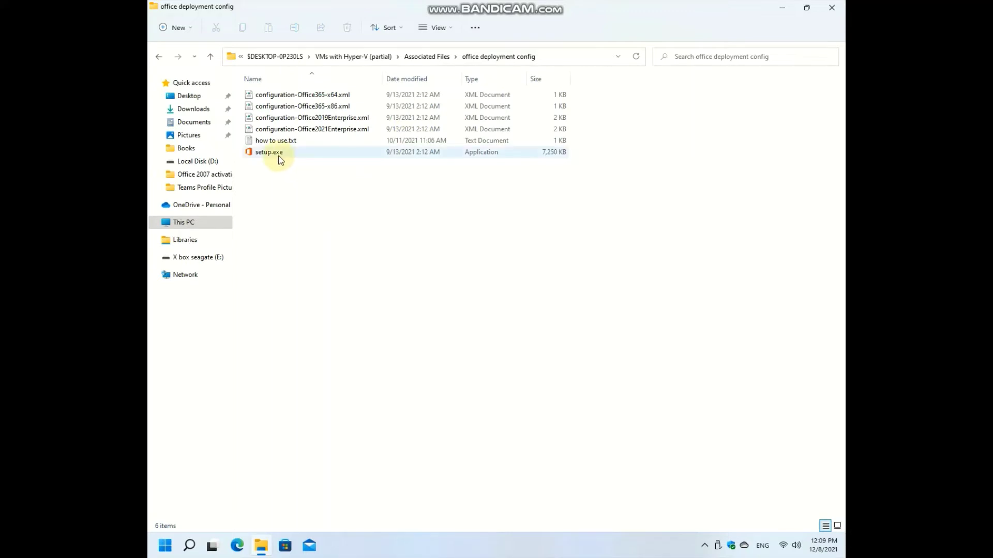
{"action": "mouse_move", "coordinate": [303, 162]}
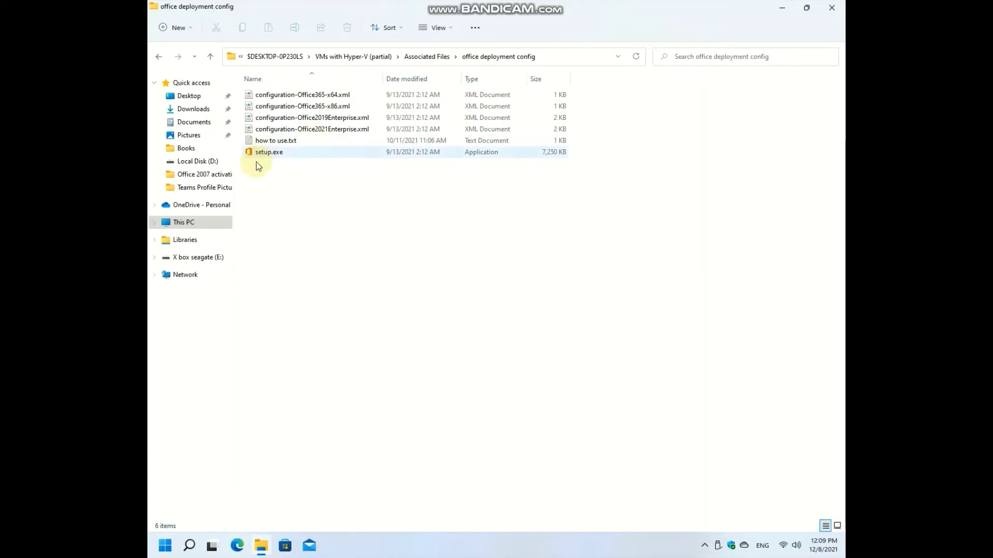
- Open how to use.txt in Notepad and read its setup command line instructions
{"action": "left_click", "coordinate": [263, 143]}
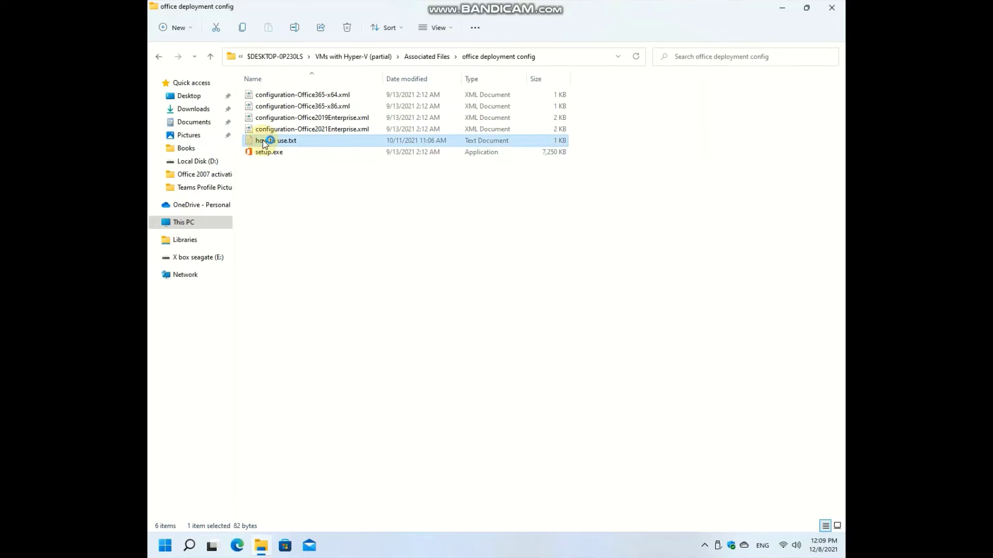
{"action": "double_click", "coordinate": [263, 144]}
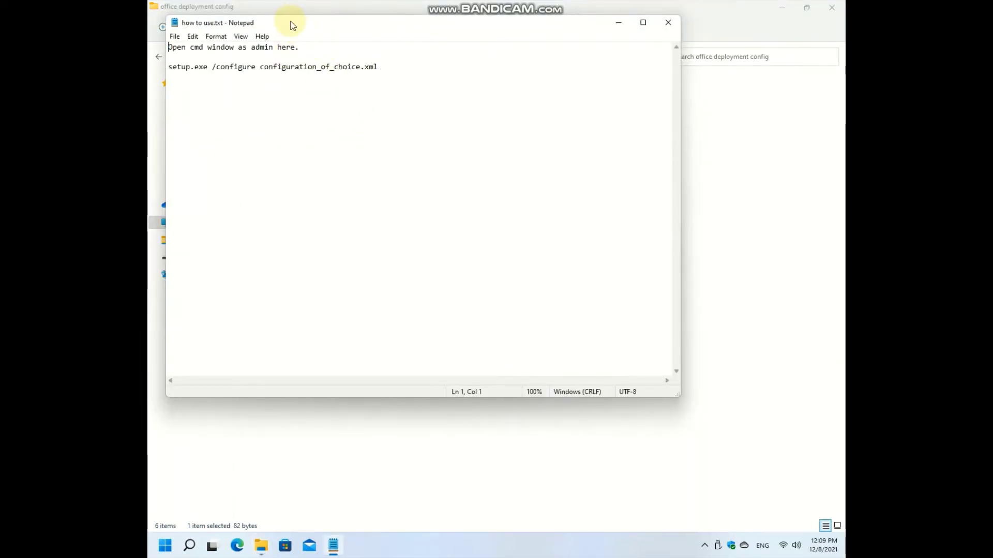
{"action": "left_click_drag", "start_coordinate": [288, 21], "coordinate": [417, 142]}
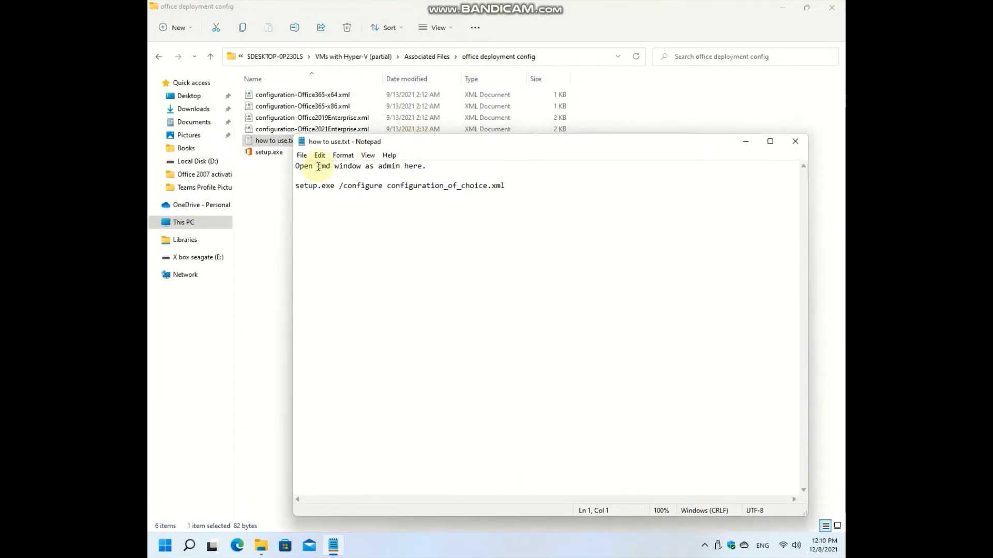
{"action": "left_click_drag", "start_coordinate": [296, 184], "coordinate": [401, 186]}
{"action": "left_click_drag", "start_coordinate": [271, 193], "coordinate": [243, 178]}
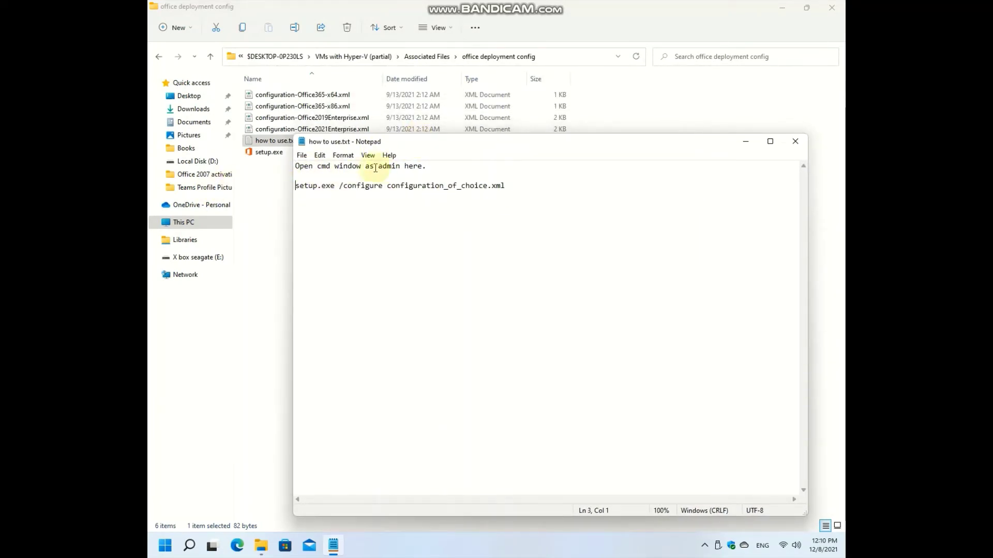
{"action": "left_click", "coordinate": [279, 207]}
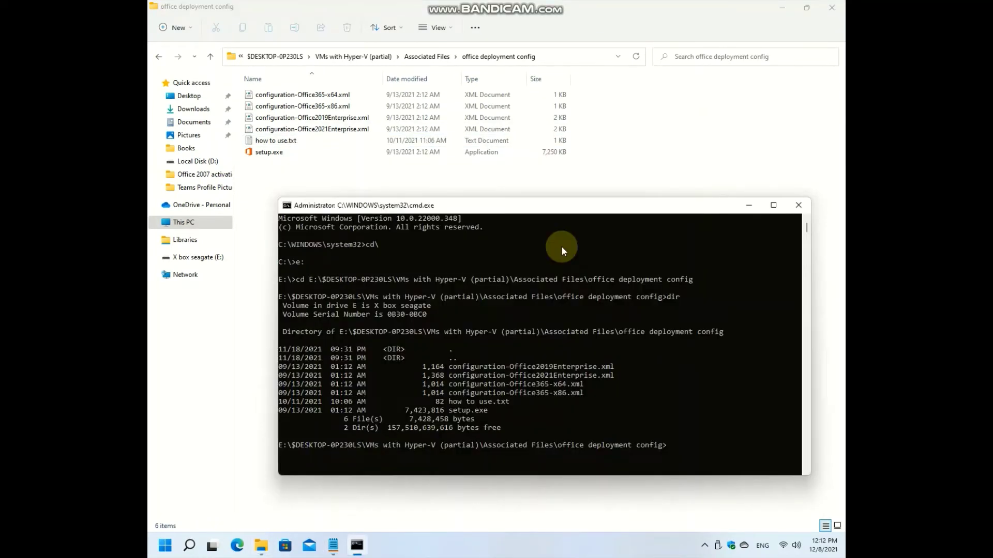
- Paste the Notepad setup line into cmd as 'setup.exe /configure configuration-Office2021Enterprise.xml'
{"action": "left_click", "coordinate": [333, 546]}
{"action": "left_click_drag", "start_coordinate": [517, 185], "coordinate": [304, 210]}
{"action": "key", "text": "ctrl+c"}
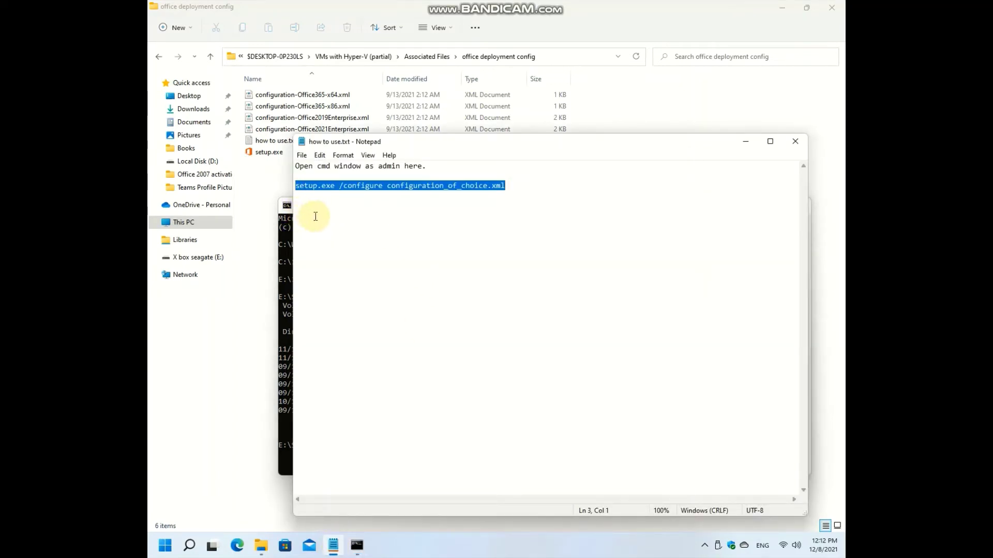
{"action": "left_click", "coordinate": [285, 248]}
{"action": "key", "text": "ctrl+v"}
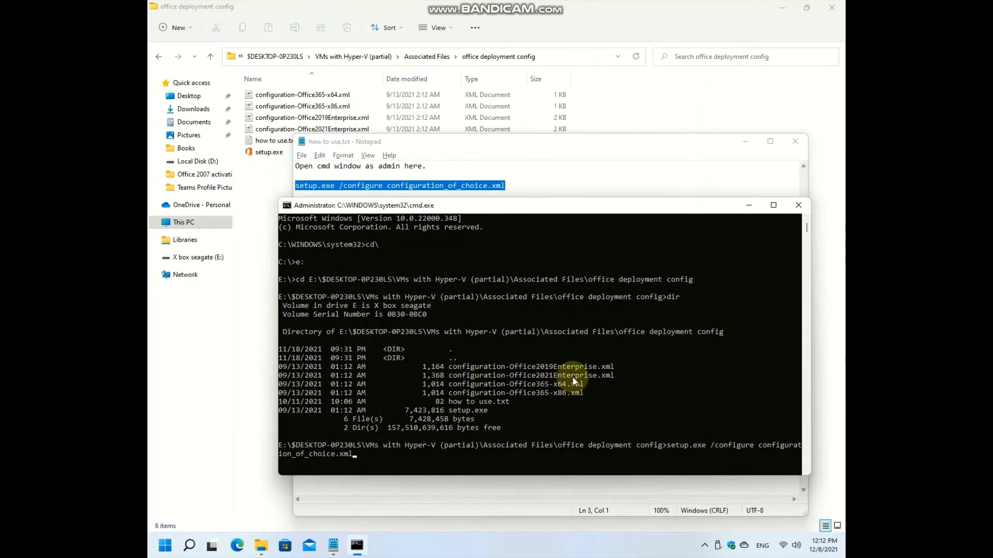
{"action": "key", "text": "BackSpace"}
{"action": "key", "text": "BackSpace"}
{"action": "key", "text": "BackSpace"}
{"action": "key", "text": "BackSpace"}
{"action": "key", "text": "BackSpace"}
{"action": "key", "text": "BackSpace"}
{"action": "key", "text": "BackSpace"}
{"action": "key", "text": "BackSpace"}
{"action": "key", "text": "BackSpace"}
{"action": "key", "text": "BackSpace"}
{"action": "key", "text": "BackSpace"}
{"action": "key", "text": "BackSpace"}
{"action": "key", "text": "BackSpace"}
{"action": "key", "text": "BackSpace"}
{"action": "key", "text": "BackSpace"}
{"action": "key", "text": "BackSpace"}
{"action": "key", "text": "BackSpace"}
{"action": "key", "text": "BackSpace"}
{"action": "key", "text": "BackSpace"}
{"action": "key", "text": "BackSpace"}
{"action": "key", "text": "BackSpace"}
{"action": "key", "text": "BackSpace"}
{"action": "key", "text": "BackSpace"}
{"action": "key", "text": "BackSpace"}
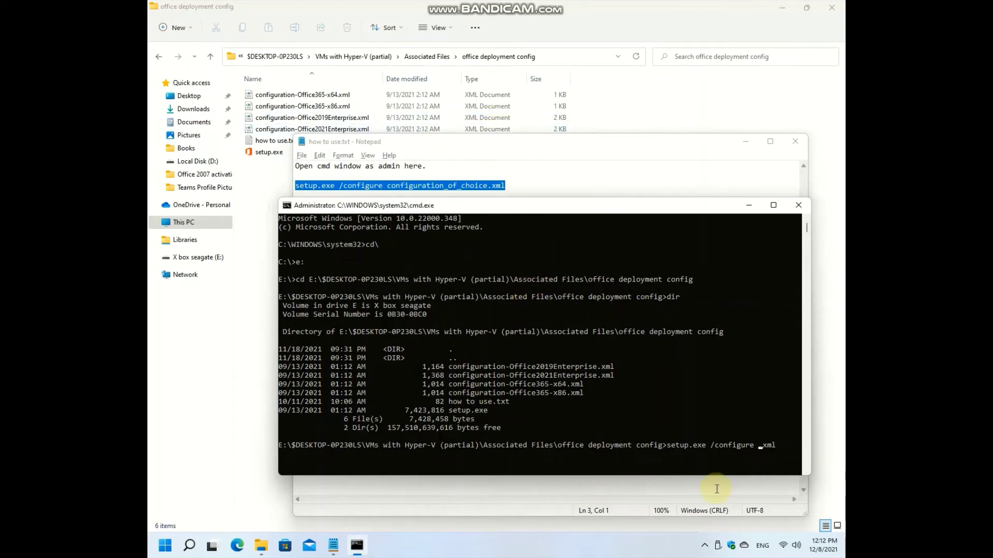
{"action": "type", "text": "configuration-Office2021Enterprise"}
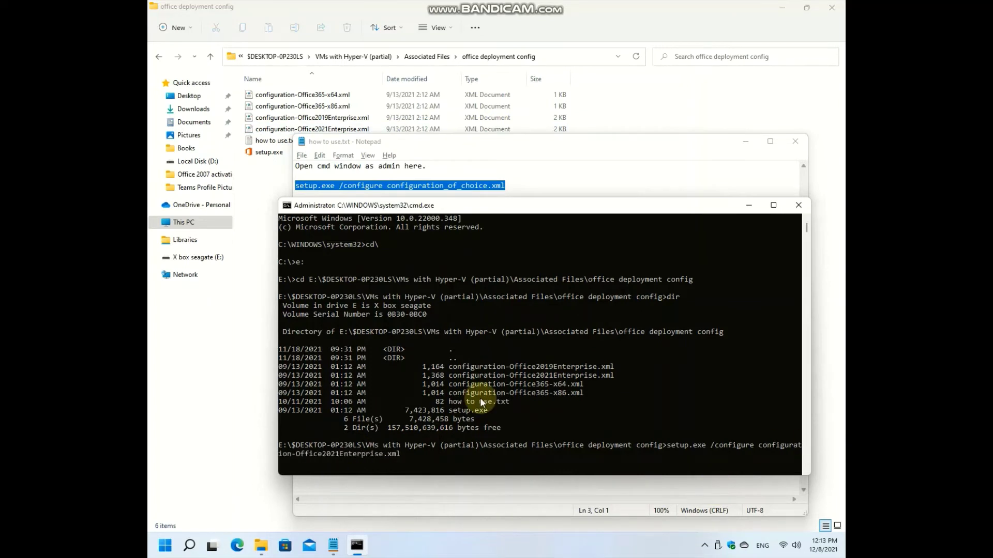
- Run the setup command, move the Office splash aside, and close Notepad and File Explorer
{"action": "key", "text": "Return"}
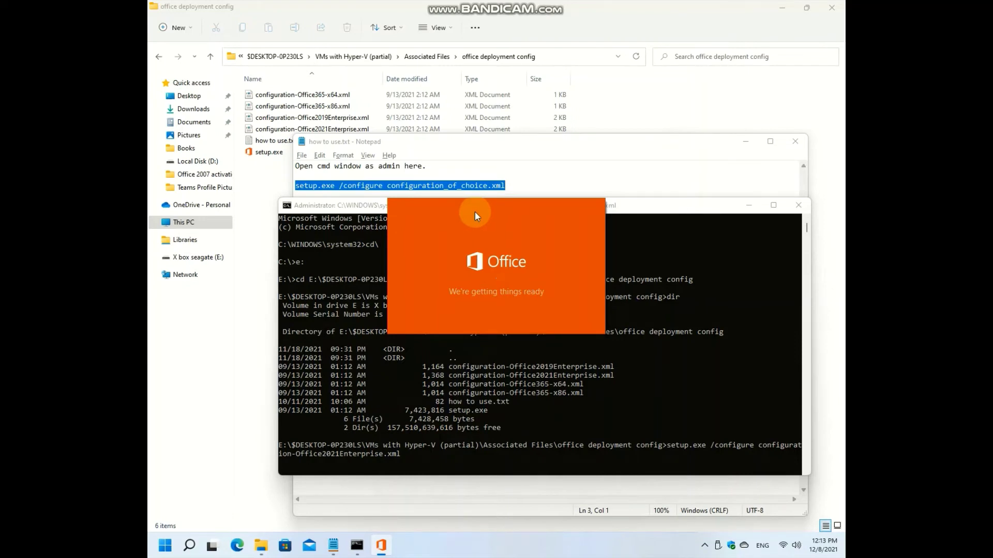
{"action": "left_click_drag", "start_coordinate": [457, 201], "coordinate": [468, 218]}
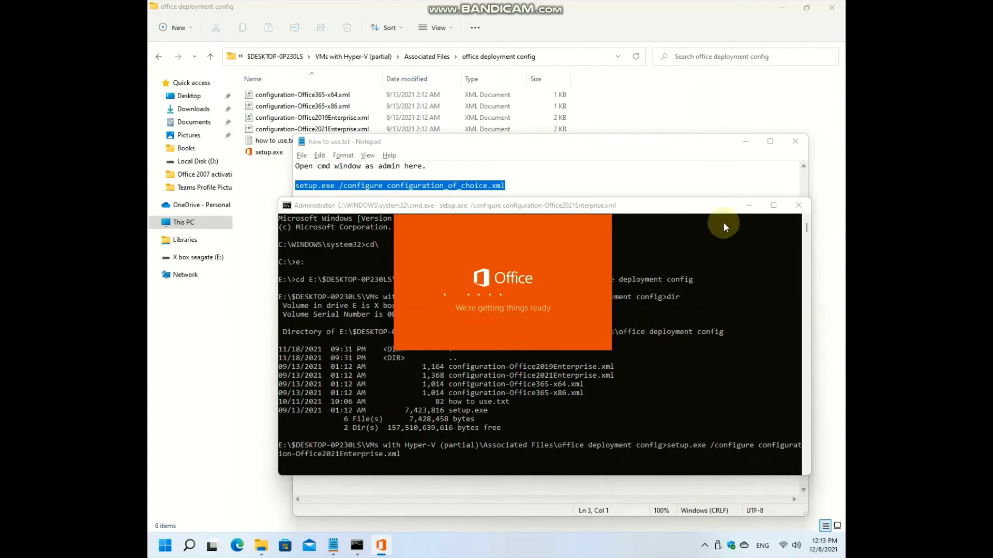
{"action": "left_click", "coordinate": [683, 140]}
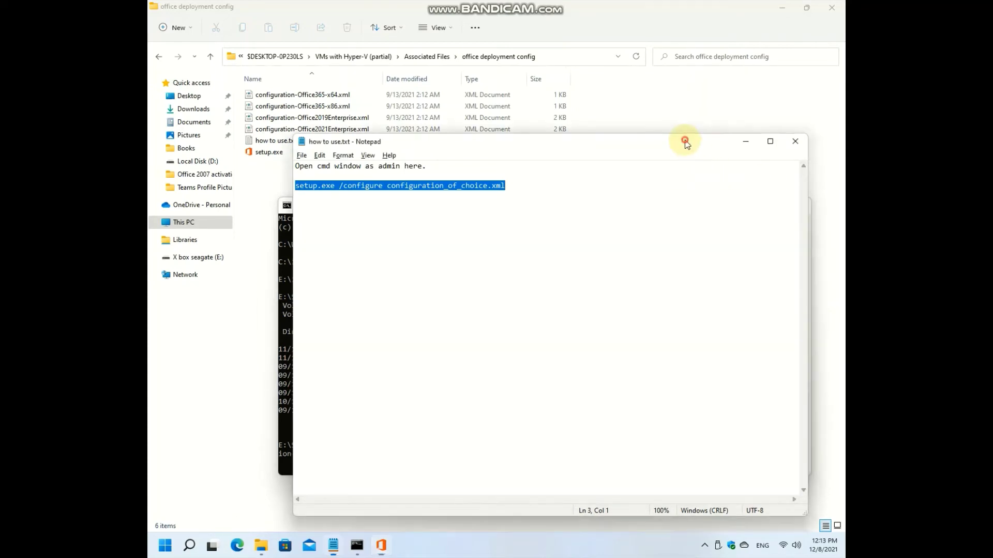
{"action": "left_click", "coordinate": [790, 143]}
{"action": "left_click", "coordinate": [837, 8]}
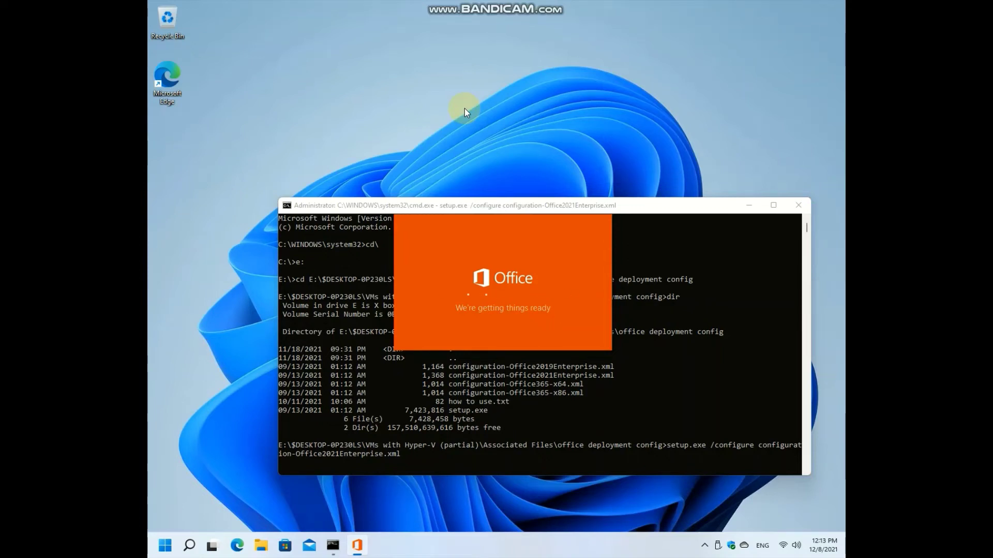
- Bring the Office setup splash into focus and move it down and left
{"action": "left_click", "coordinate": [704, 546]}
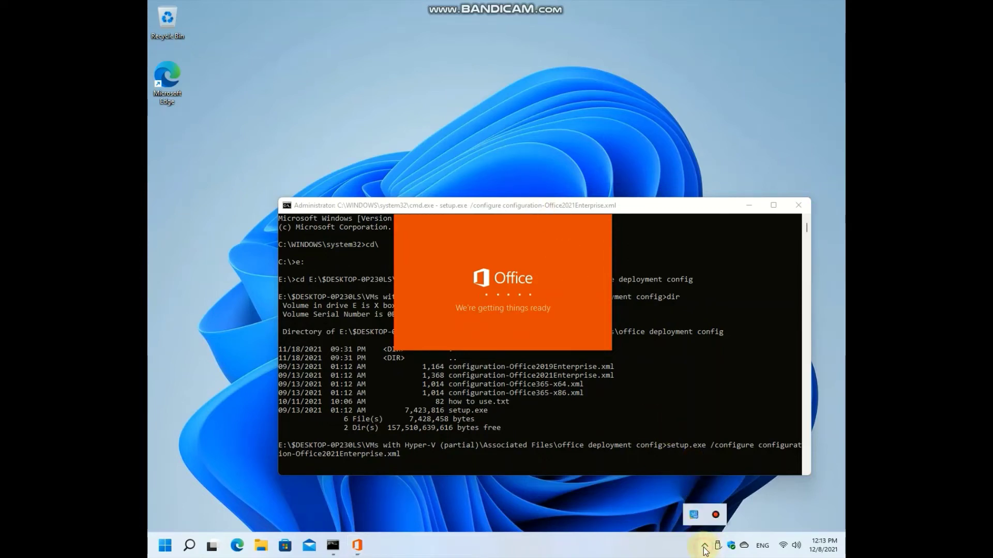
{"action": "left_click", "coordinate": [539, 288]}
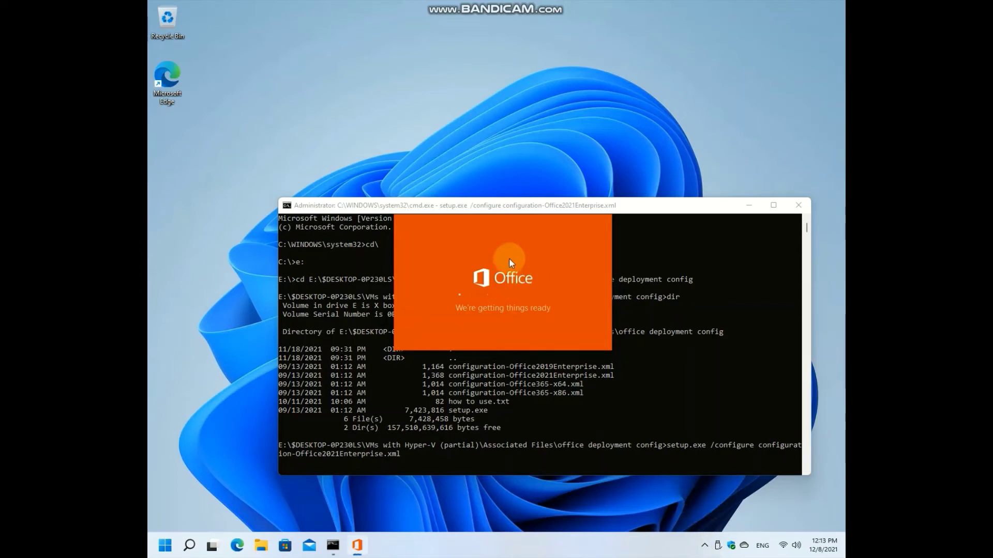
{"action": "left_click_drag", "start_coordinate": [459, 214], "coordinate": [454, 228]}
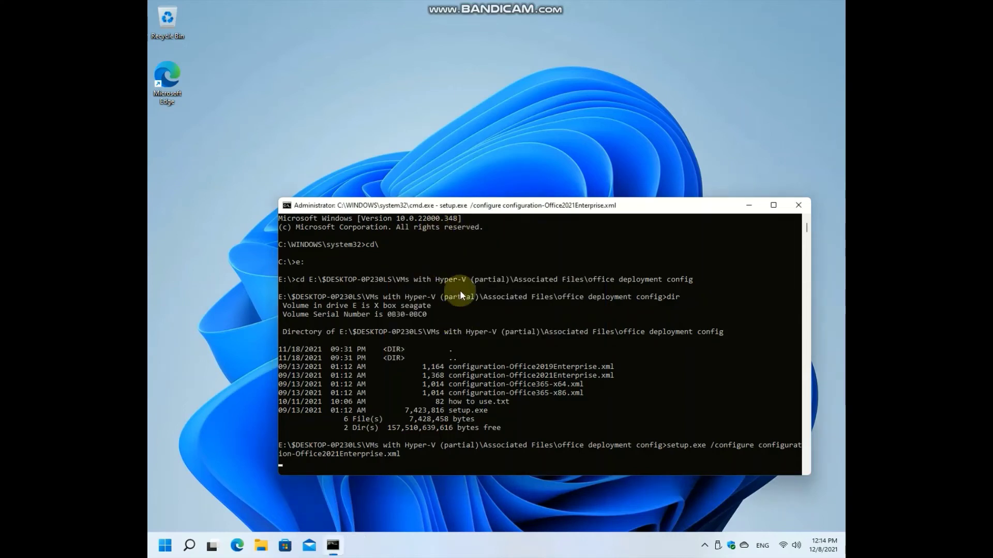
- Move the console up and left and show Office's background install status at 0%
{"action": "mouse_move", "coordinate": [712, 547]}
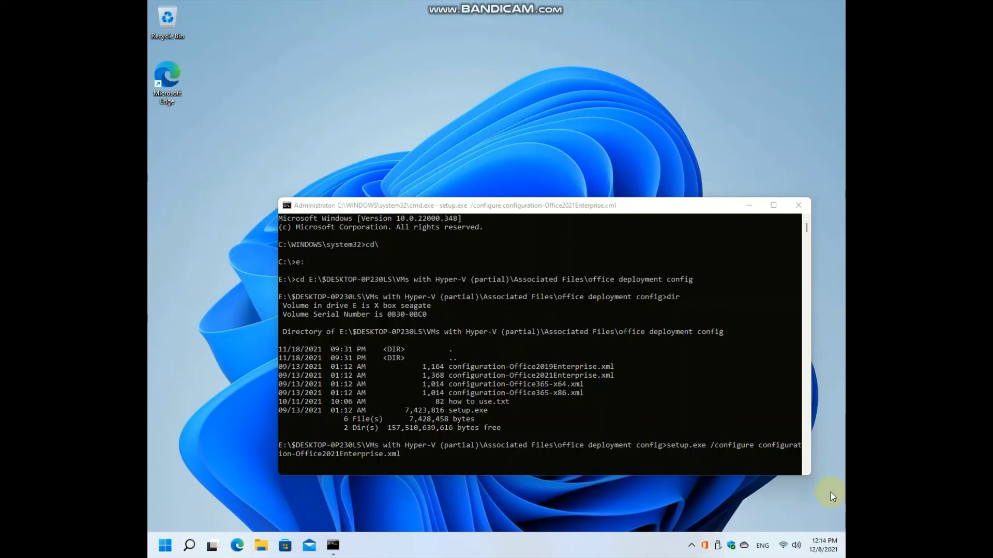
{"action": "key", "text": "super+alt+d"}
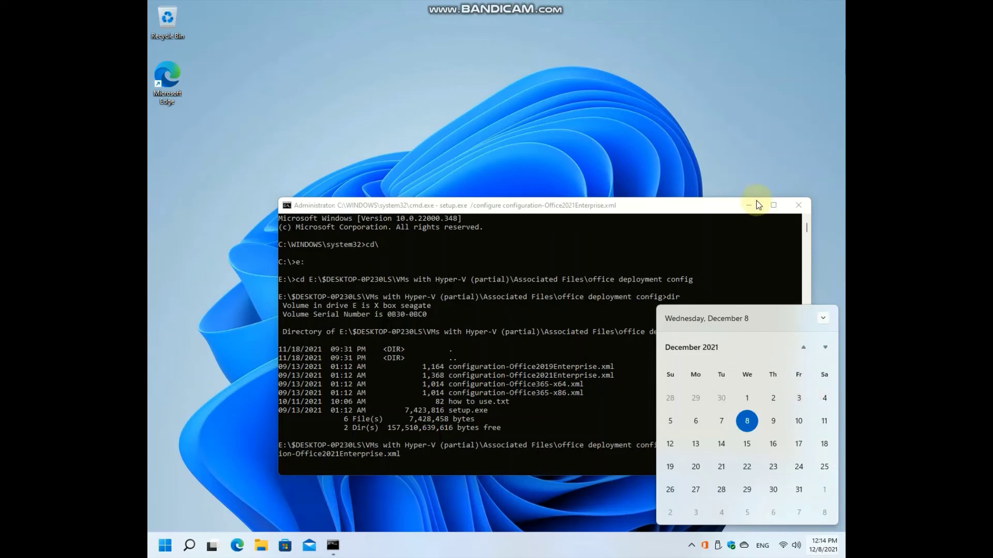
{"action": "left_click_drag", "start_coordinate": [685, 211], "coordinate": [569, 109]}
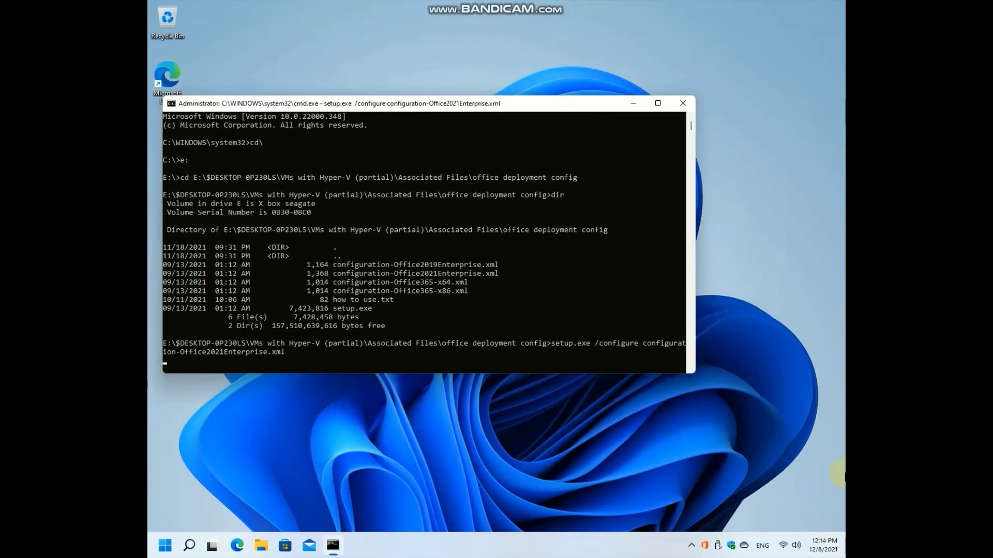
{"action": "left_click", "coordinate": [706, 547]}
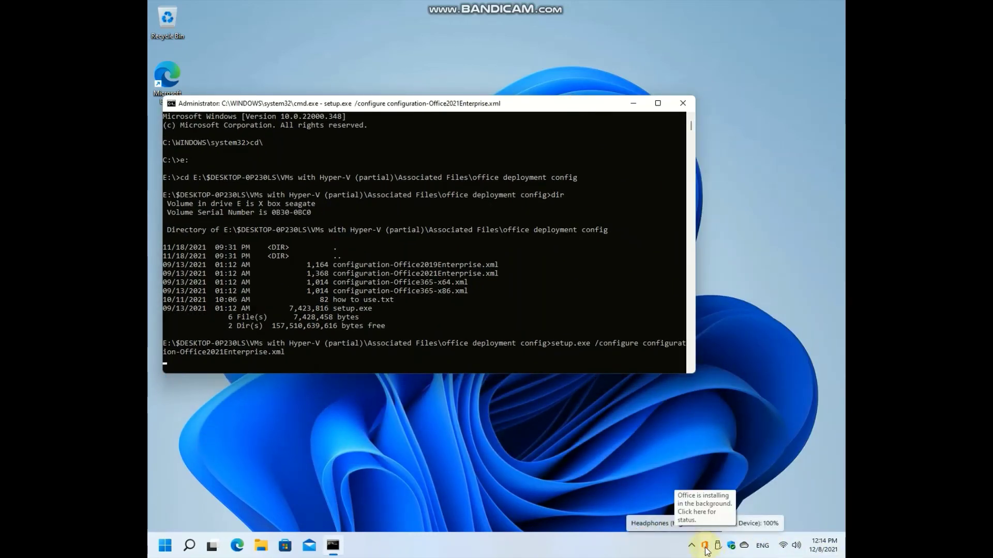
{"action": "left_click", "coordinate": [705, 549]}
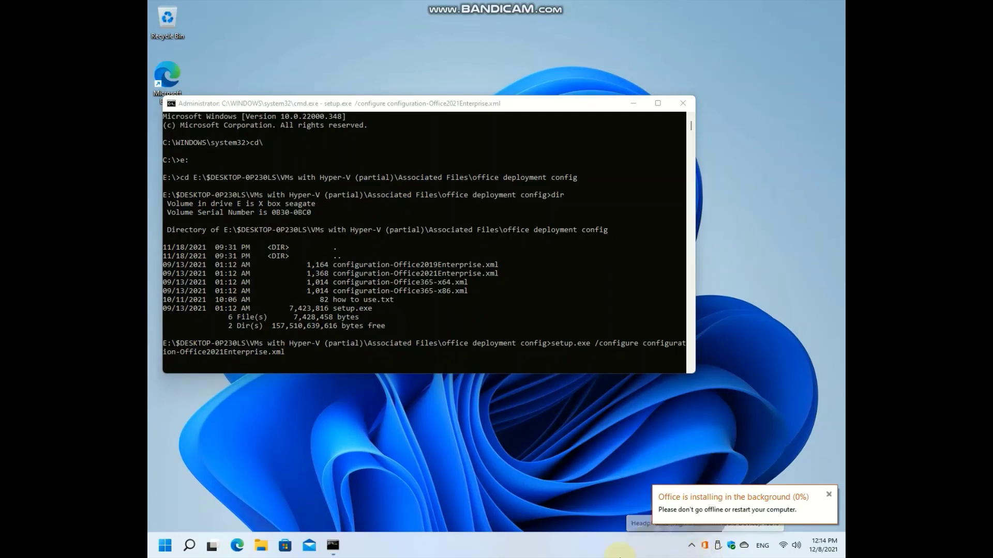